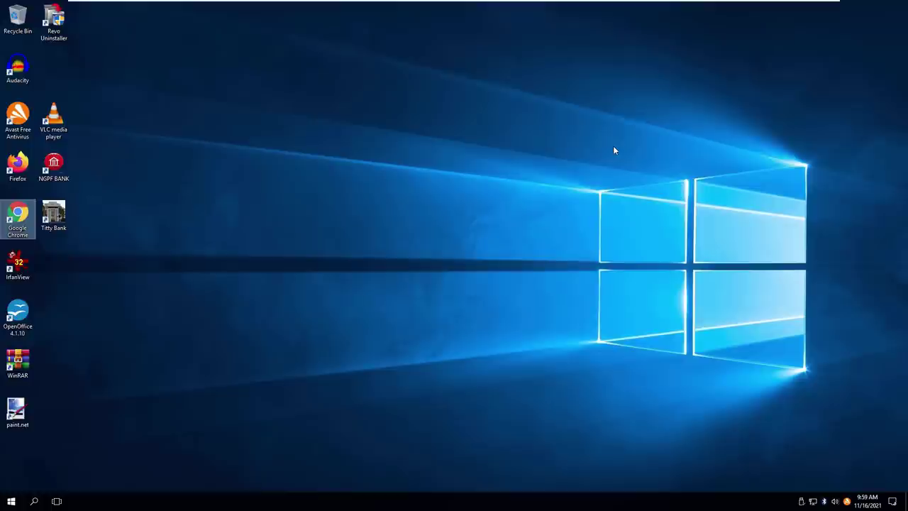
- Open a Command Prompt by running cmd
key(super+r)
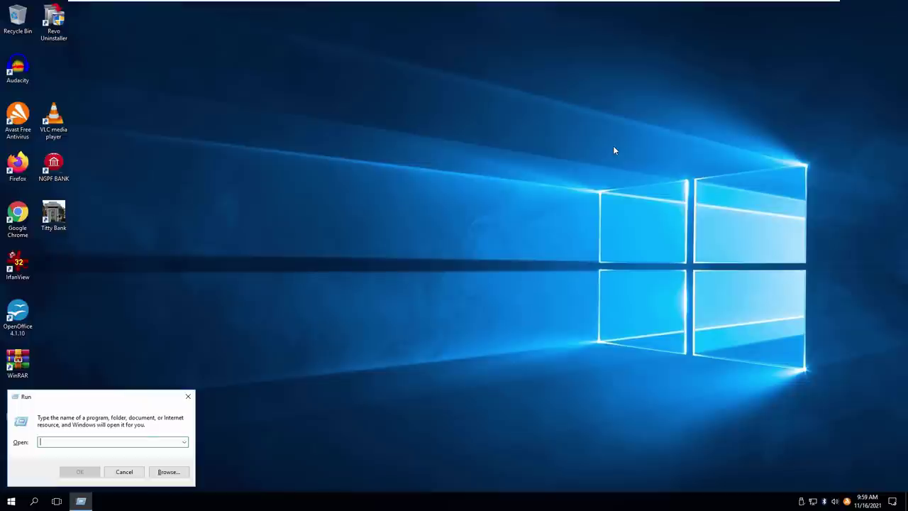
text(cc)
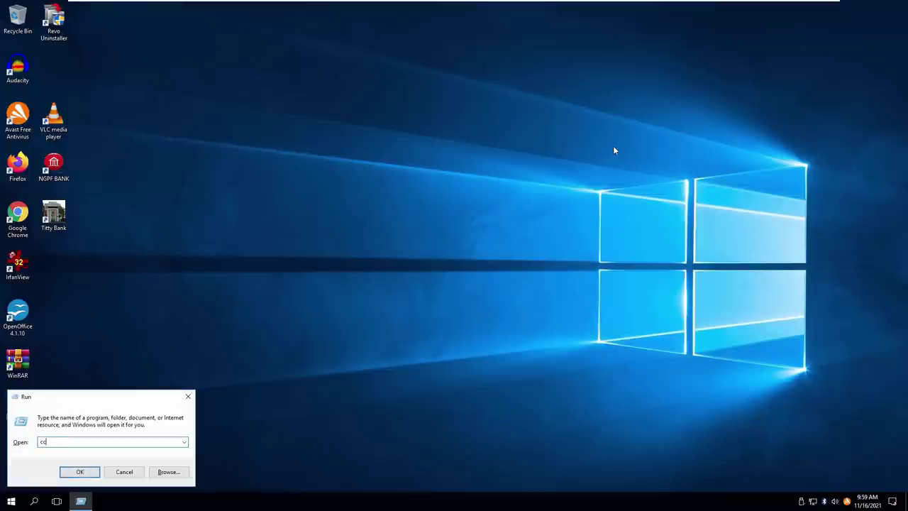
key(BackSpace)
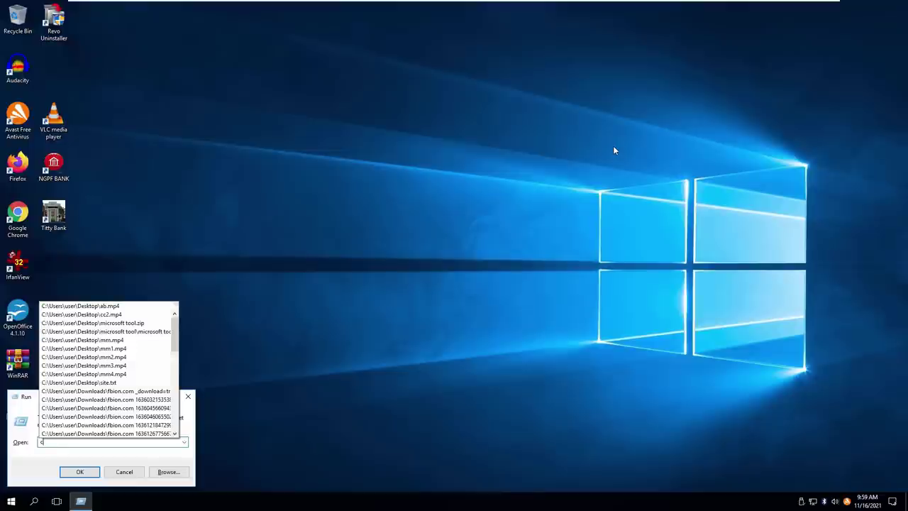
text(m)
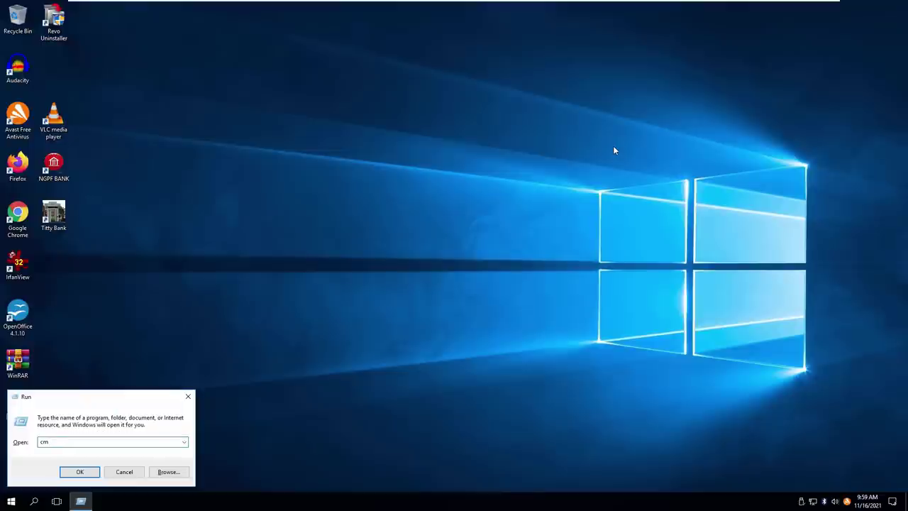
text(d)
click(85, 470)
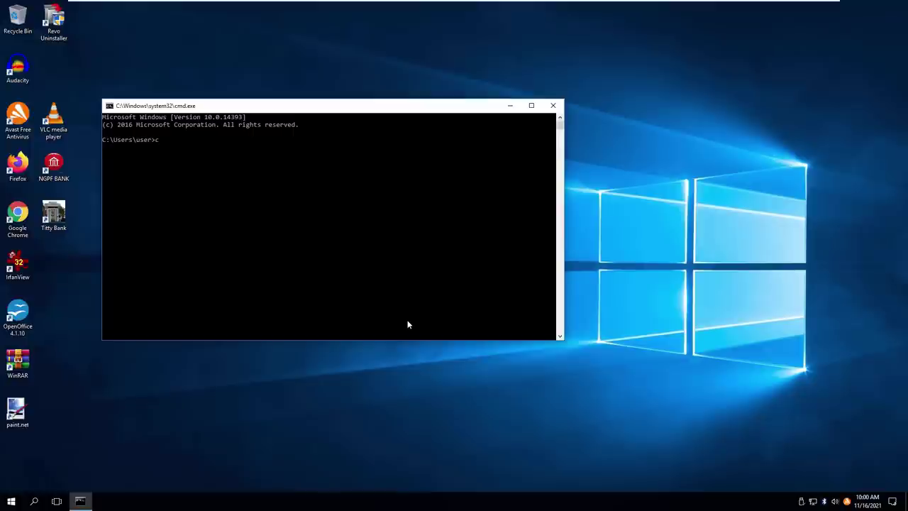
- Run netstat to check the computer's connections, and close the Command Prompt
text(c)
text(netstat)
key(Return)
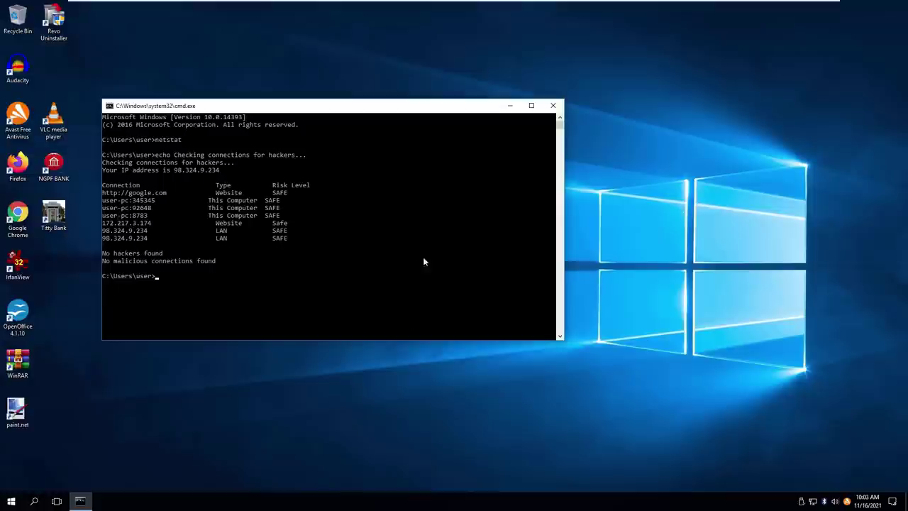
click(553, 106)
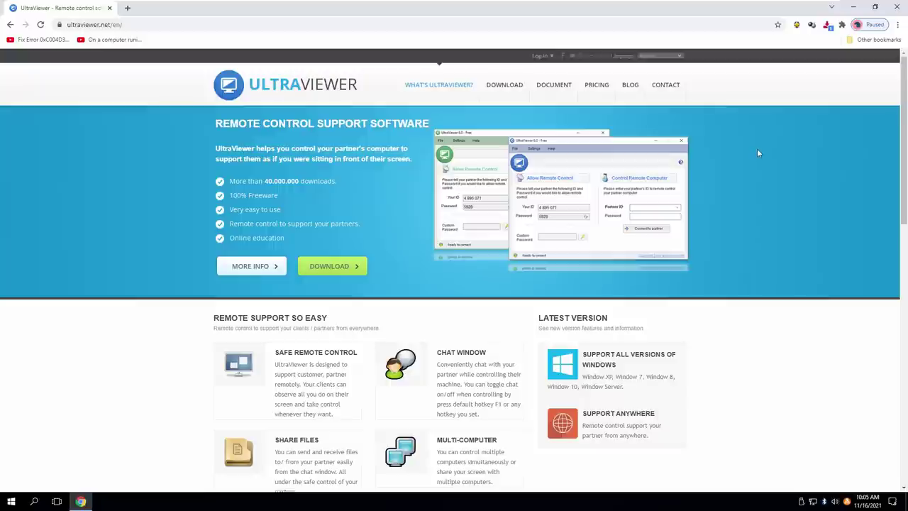
- Download UltraViewer, install it into C:\Program Files (x86)\UltraViewer, and close the browser
click(331, 273)
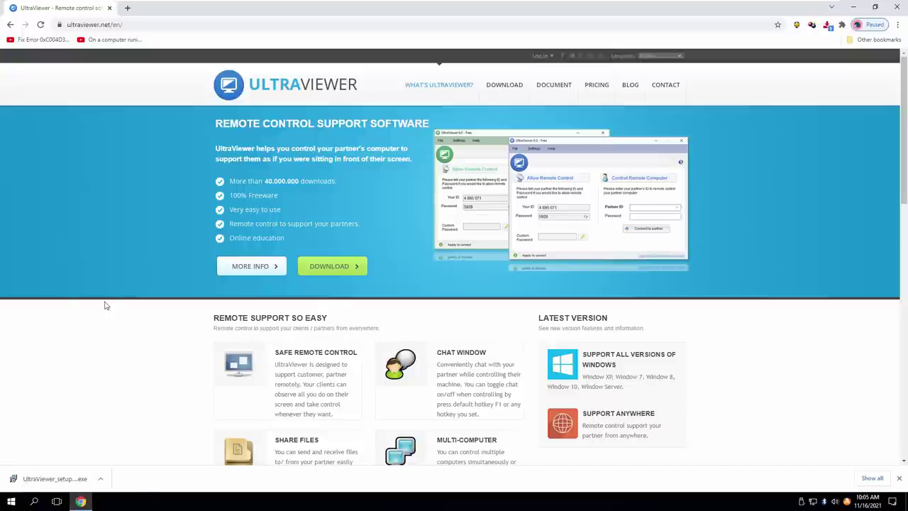
click(53, 480)
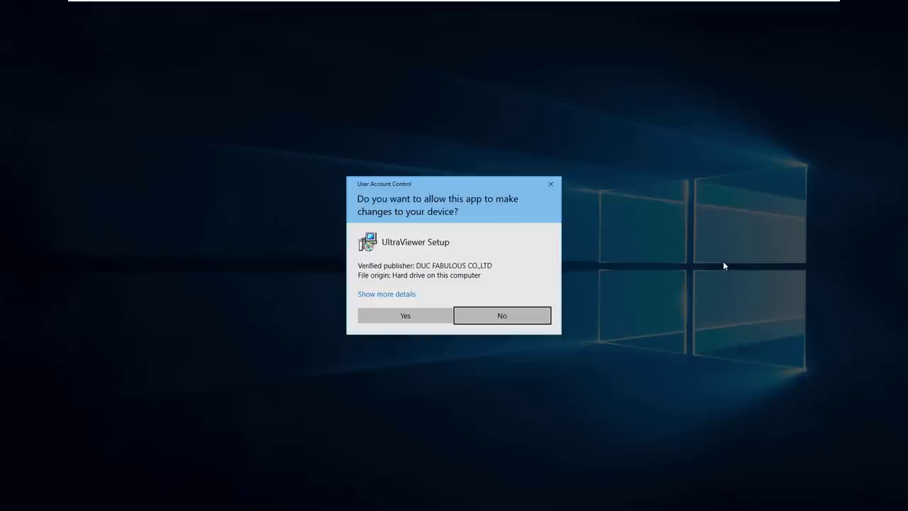
click(405, 316)
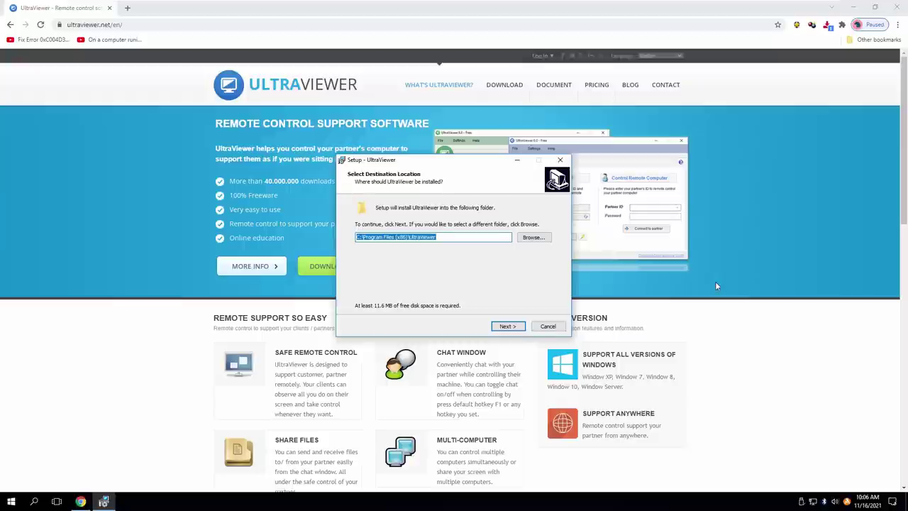
click(508, 326)
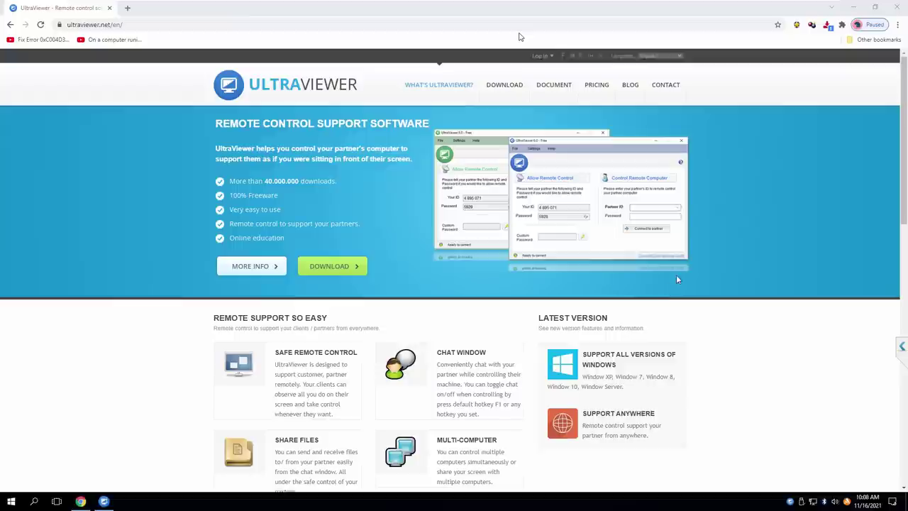
click(903, 8)
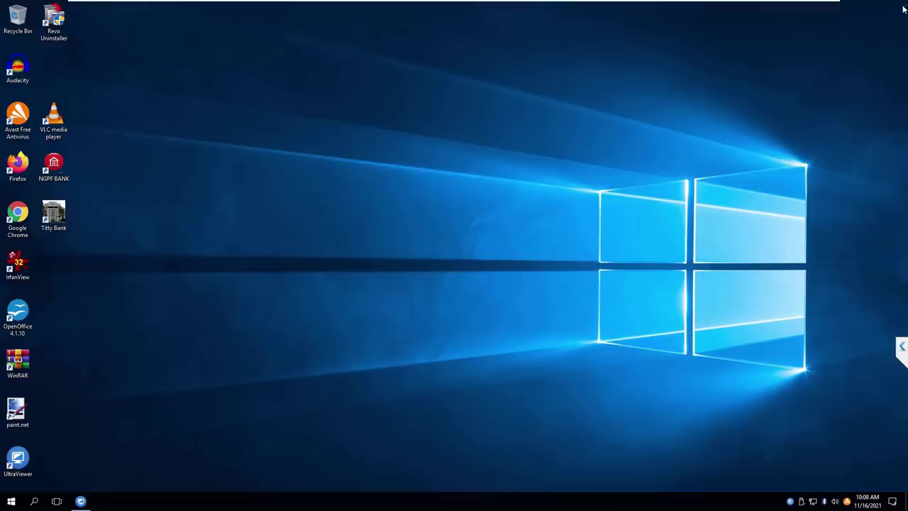
- Open the NGPF bank simulator in Chrome from the saved bookmarks
double_click(18, 217)
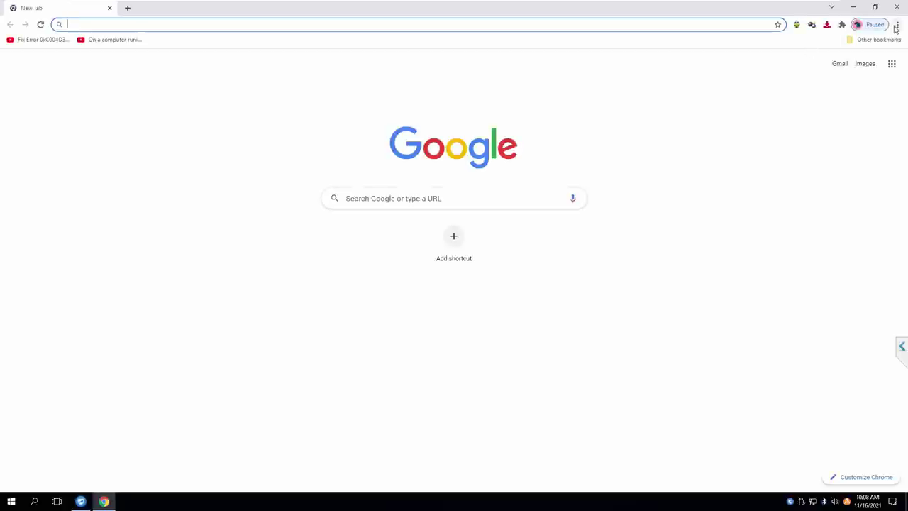
click(896, 25)
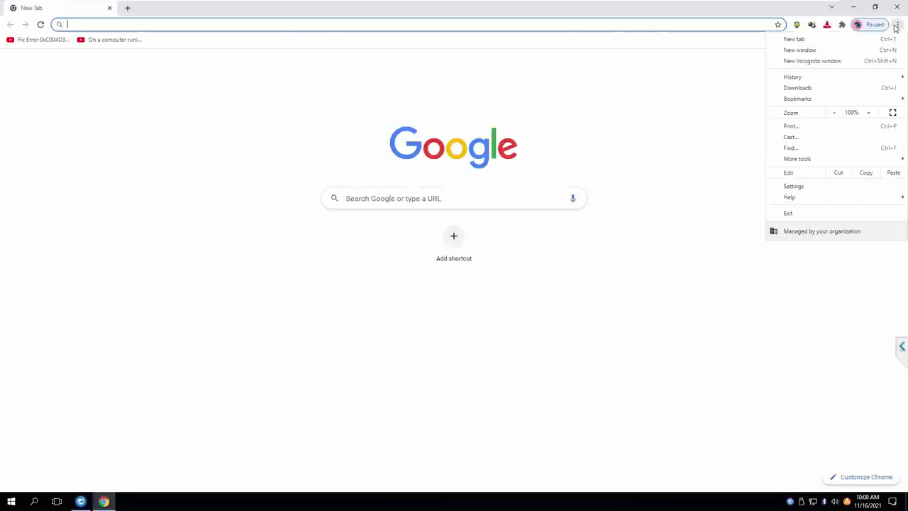
mouse_move(795, 99)
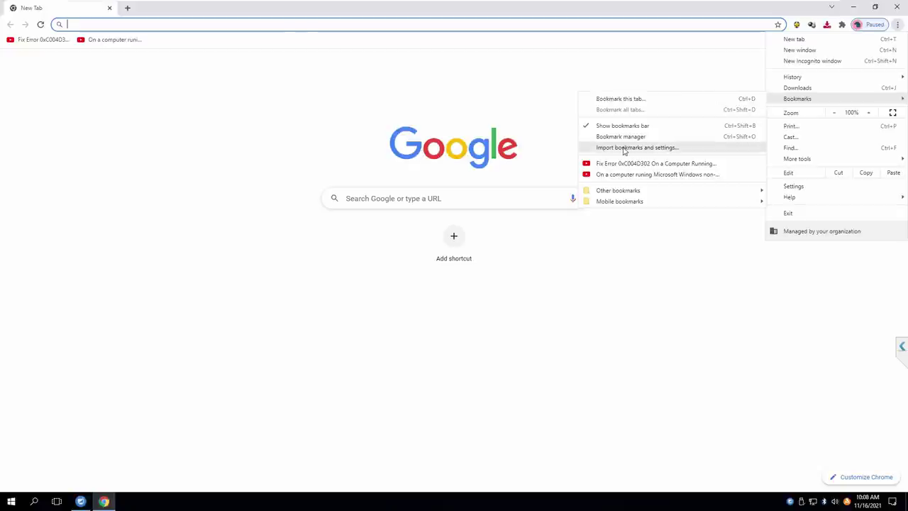
click(613, 190)
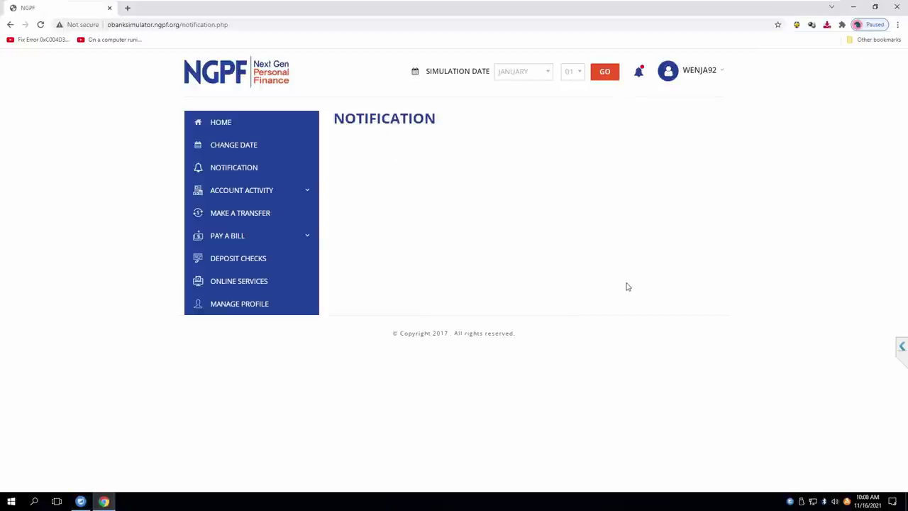
- View the account activity of the checking account and of the savings account
click(233, 195)
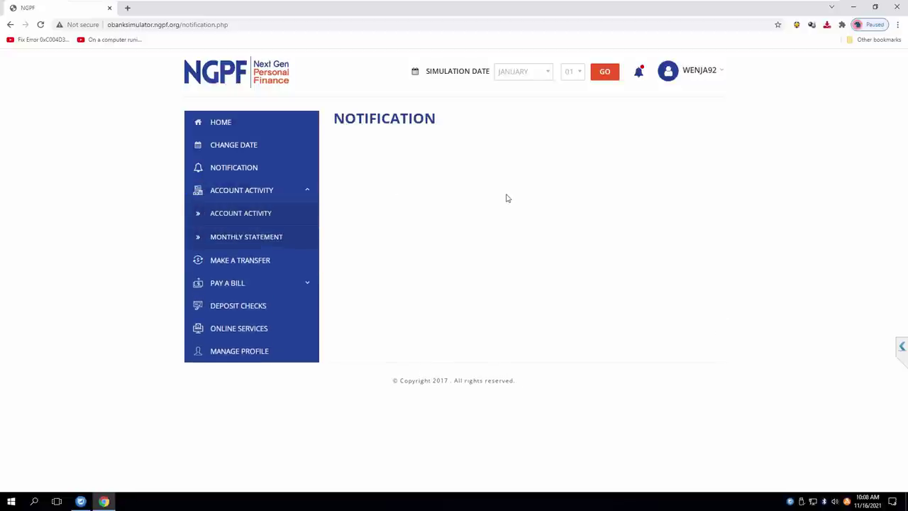
click(244, 215)
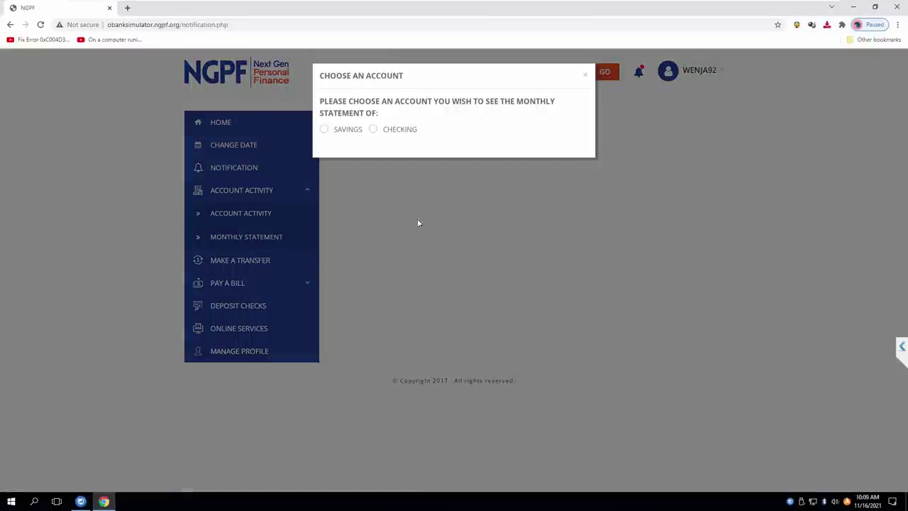
click(374, 129)
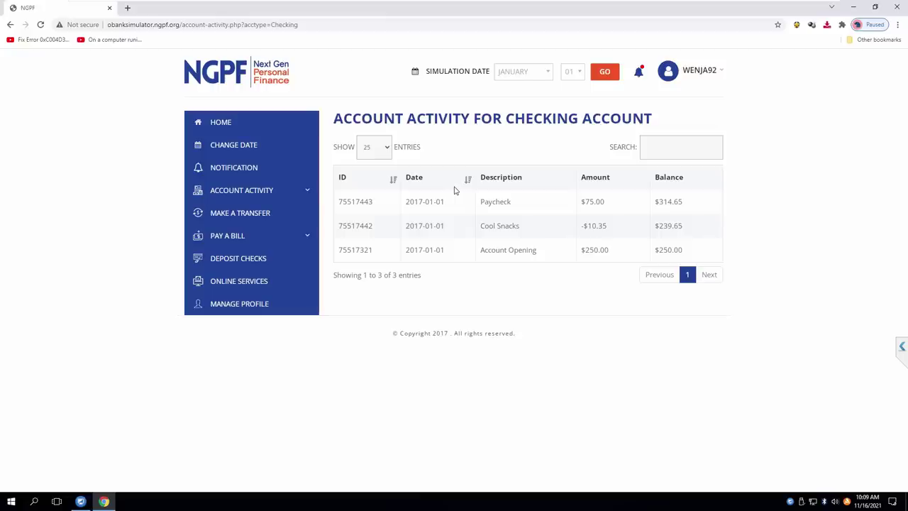
click(251, 193)
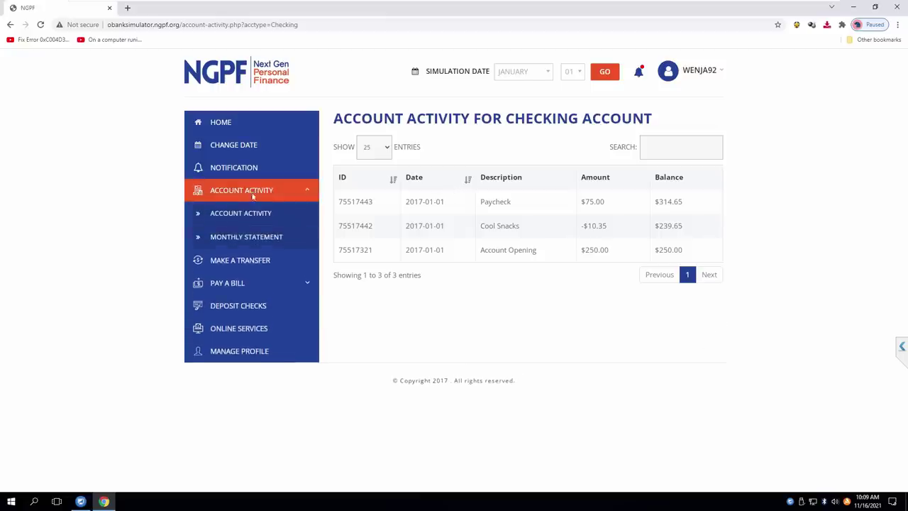
click(240, 216)
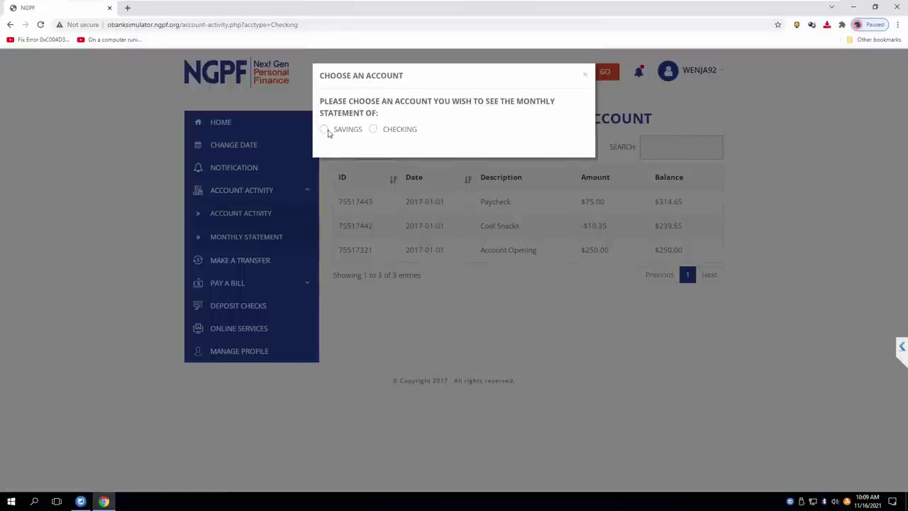
click(324, 129)
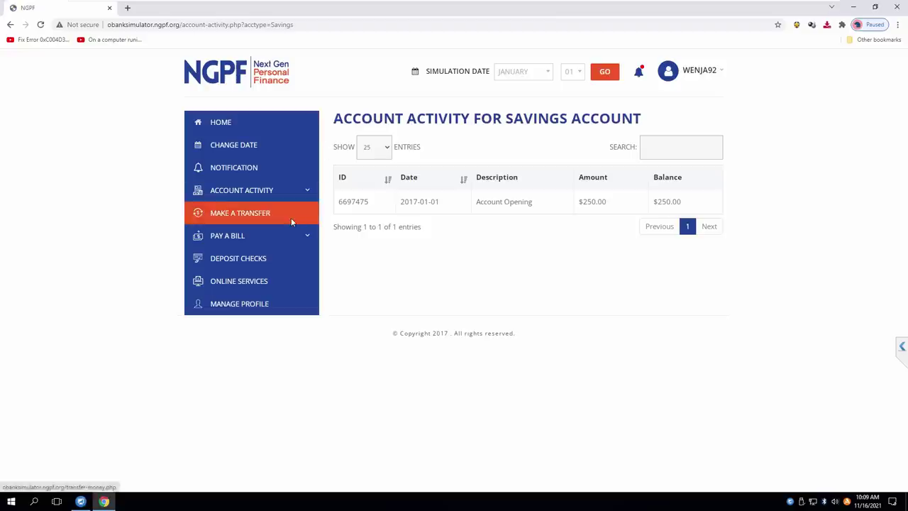
- Look at the bank's notifications and check deposit page, and minimize the browser
click(233, 175)
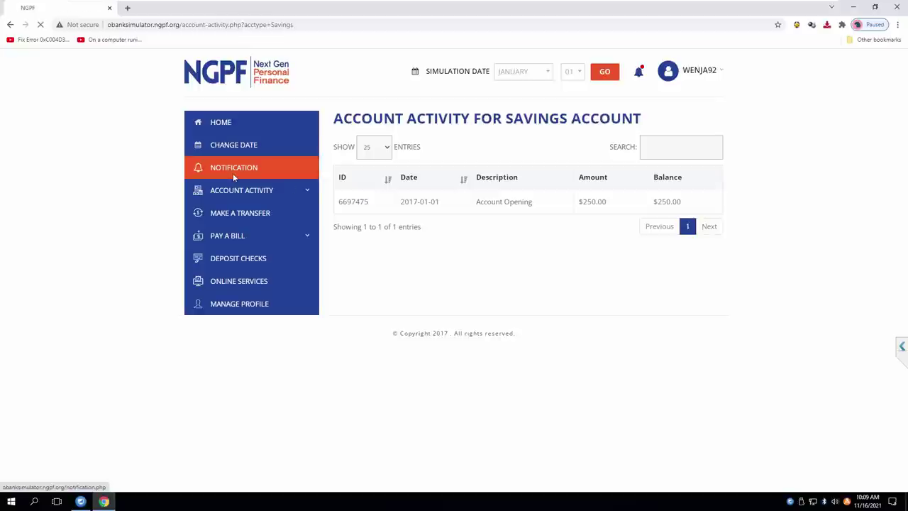
click(234, 258)
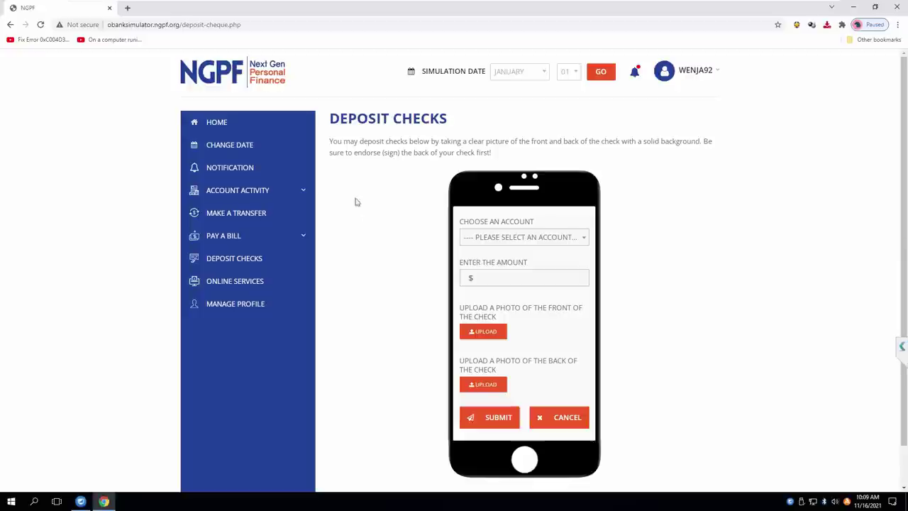
click(852, 10)
- Try the Titty Bank desktop shortcut and minimize the browser window
double_click(54, 213)
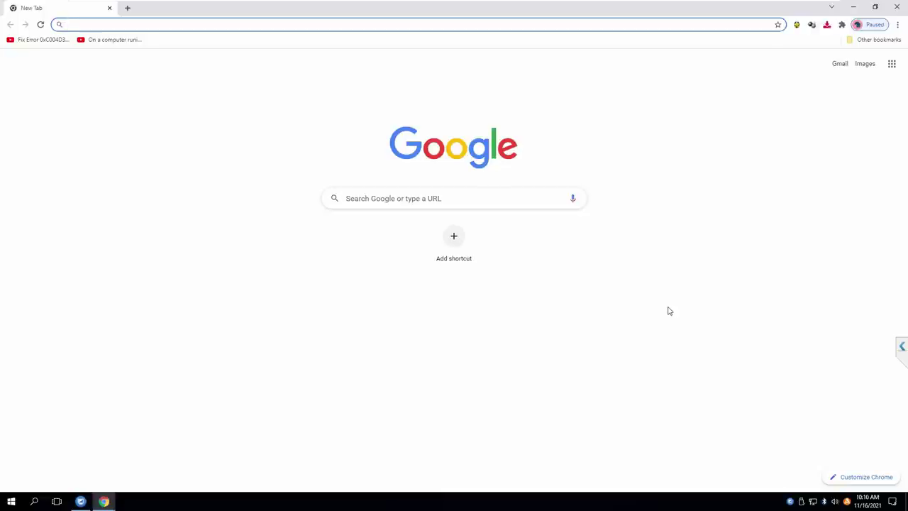
click(854, 8)
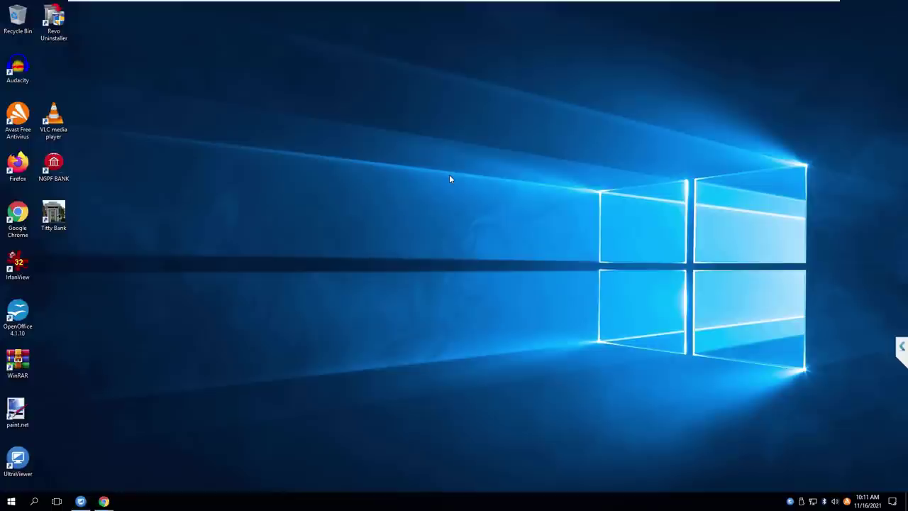
- Open PayPal's sign-in page in Chrome, enter the account email and accept the cookies
double_click(18, 212)
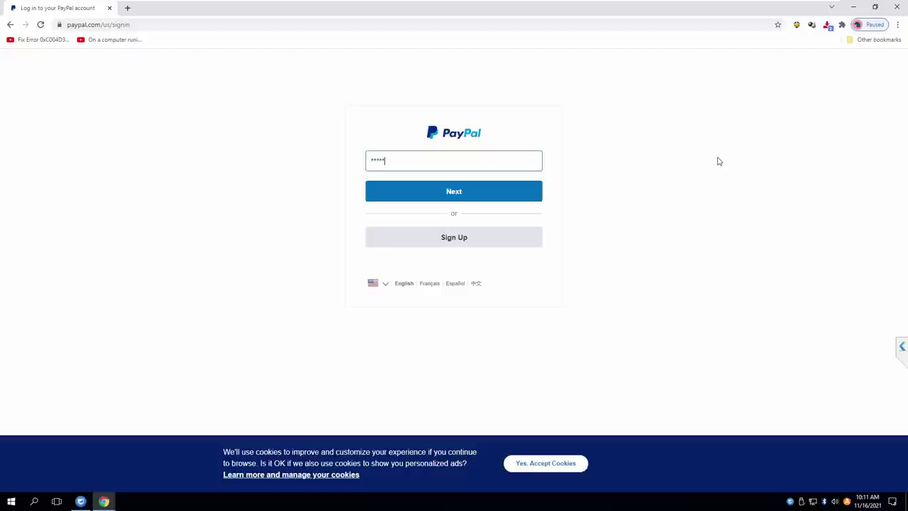
text(*****************)
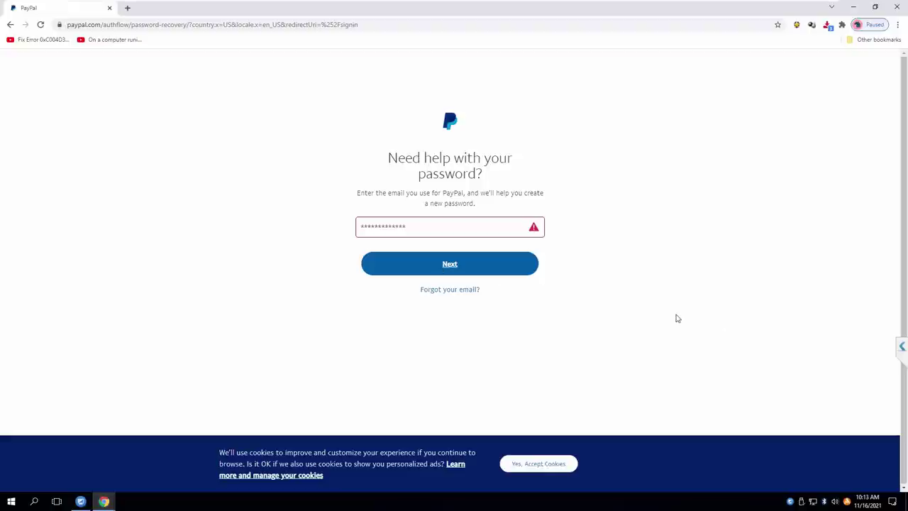
click(547, 465)
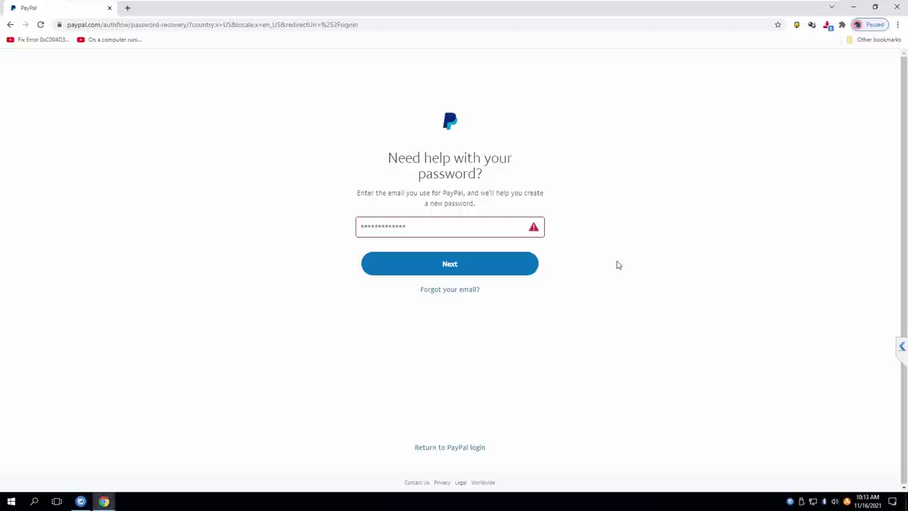
- Replace the entry in PayPal's password recovery form with the account email and submit it
click(414, 226)
key(ctrl+a)
key(BackSpace)
text(******)
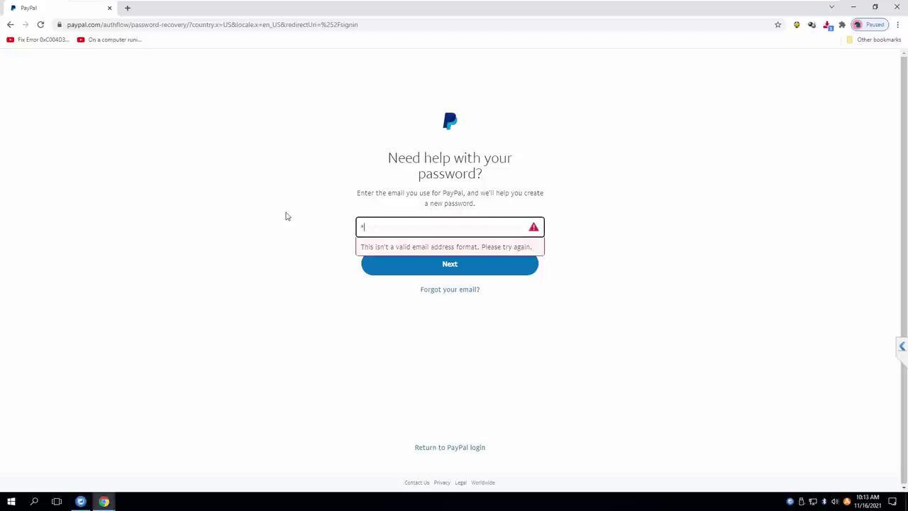
text(********)
click(417, 271)
text(****)
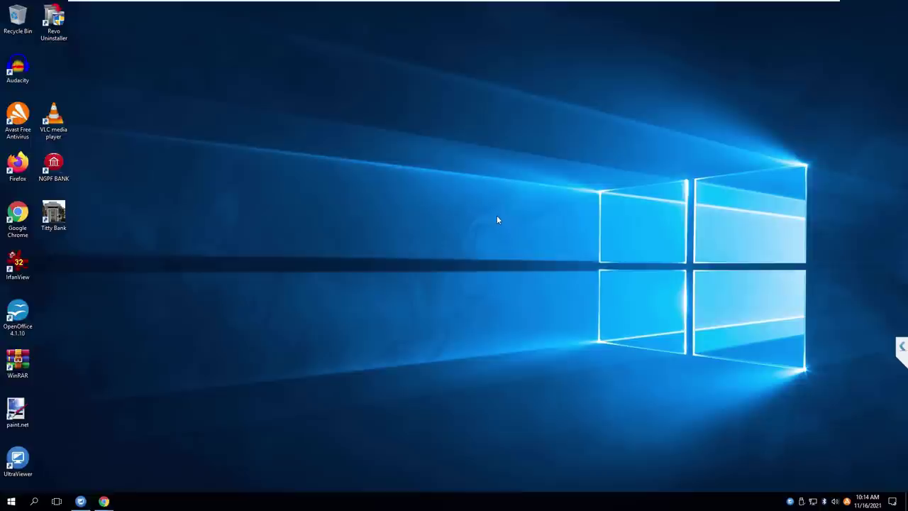
- Play the TITTY BANK.mp4 video from its desktop shortcut and close the player
double_click(53, 164)
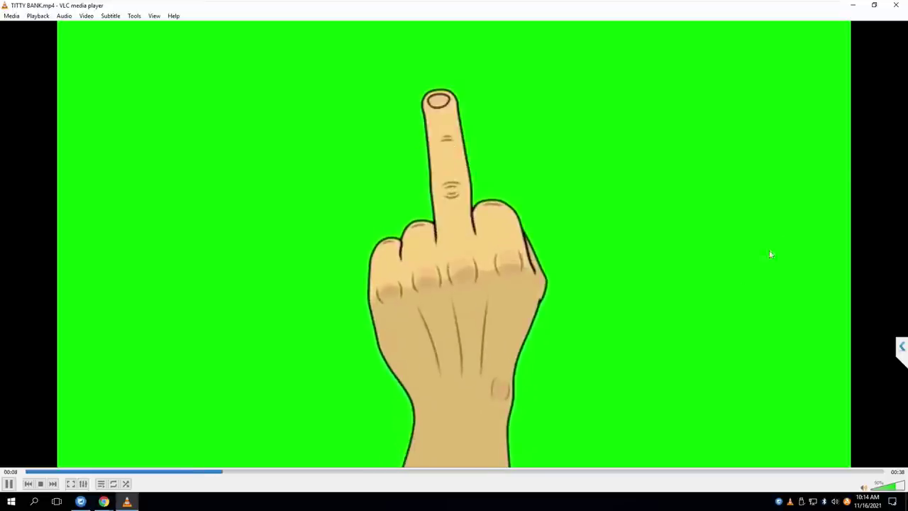
click(896, 5)
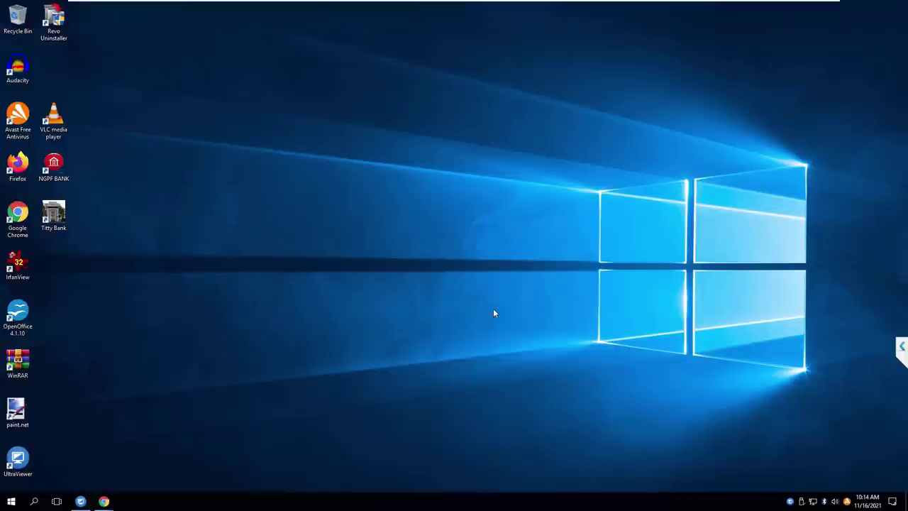
- Switch to UltraViewer and open its logs
click(80, 501)
click(304, 154)
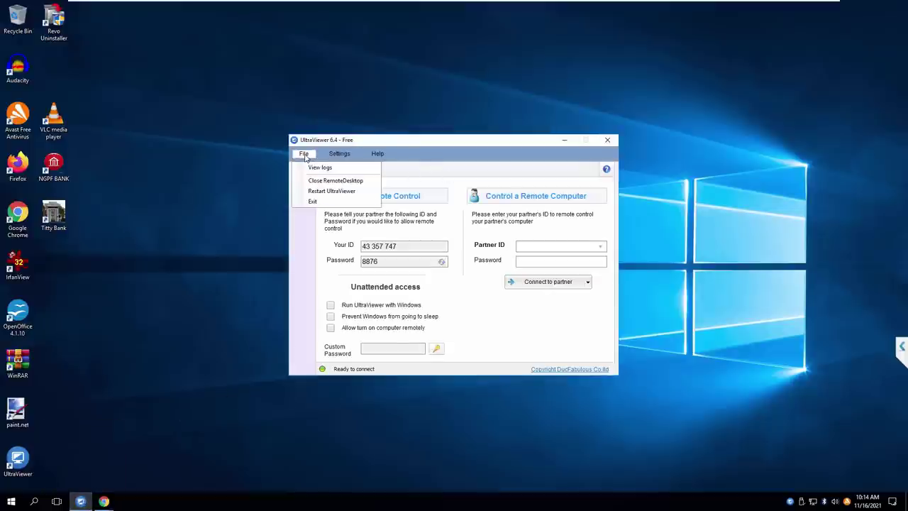
click(307, 169)
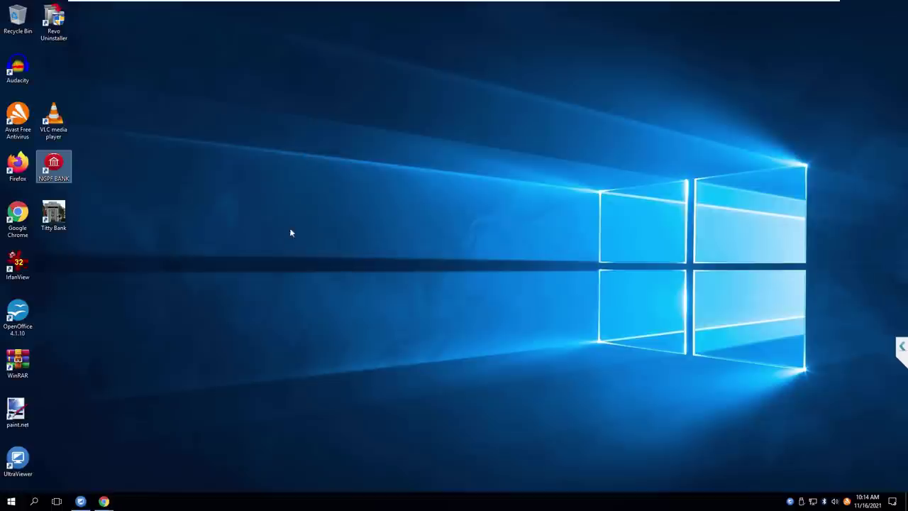
- Restore the UltraViewer window and try to close the remote desktop and exit the program
click(80, 501)
click(334, 180)
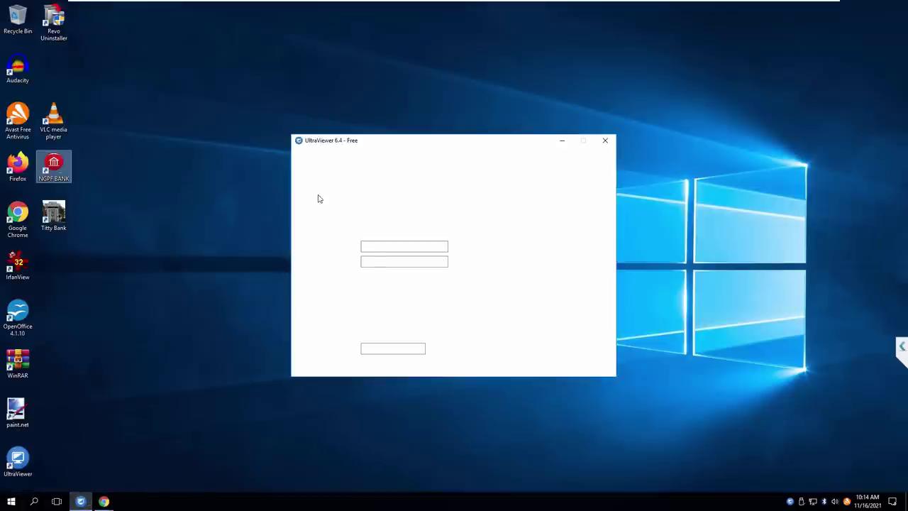
click(80, 501)
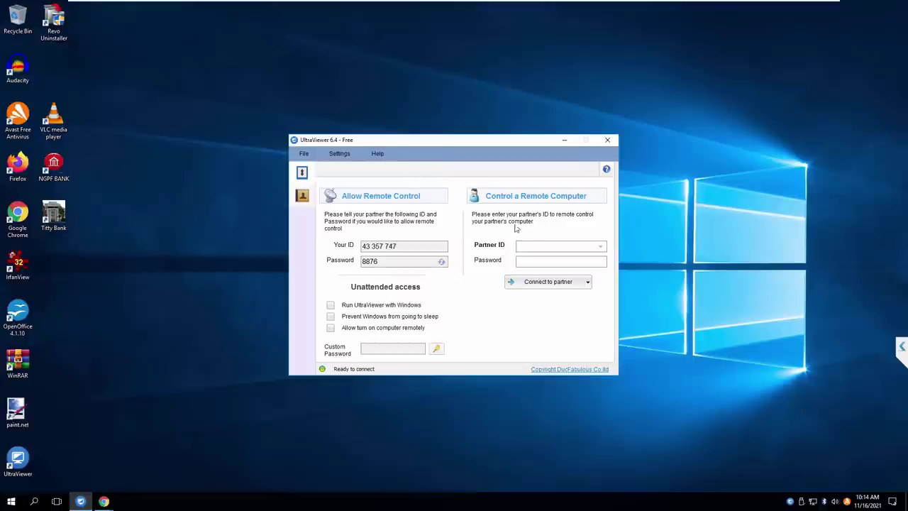
click(304, 154)
click(307, 201)
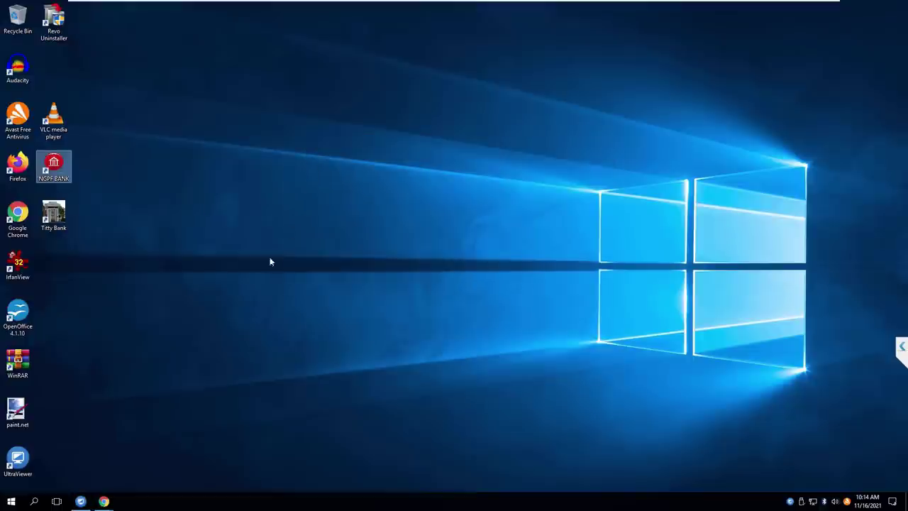
- Bring UltraViewer back up and retry both the Close RemoteDesktop and Exit commands
click(80, 501)
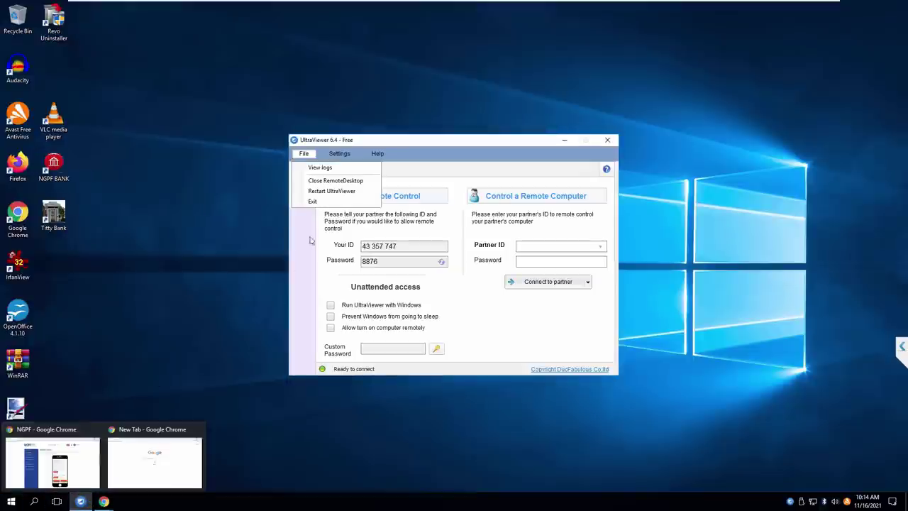
click(334, 180)
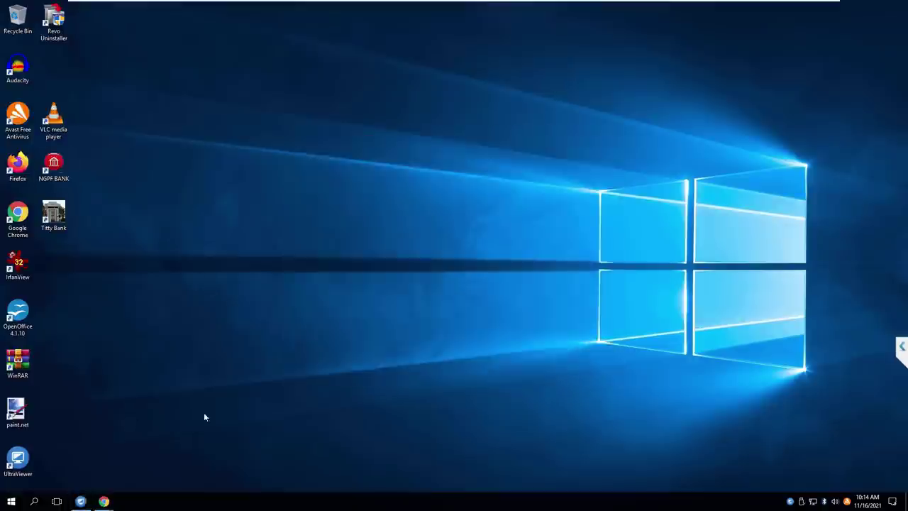
click(304, 154)
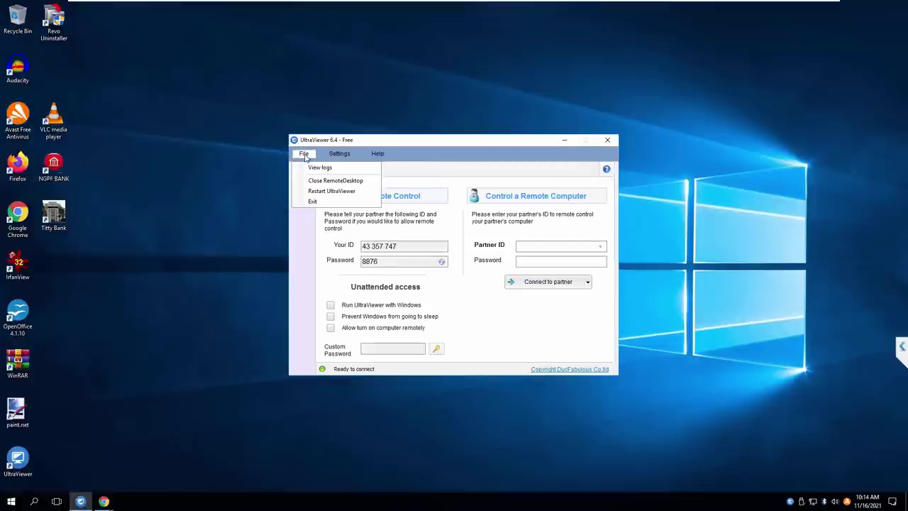
click(306, 203)
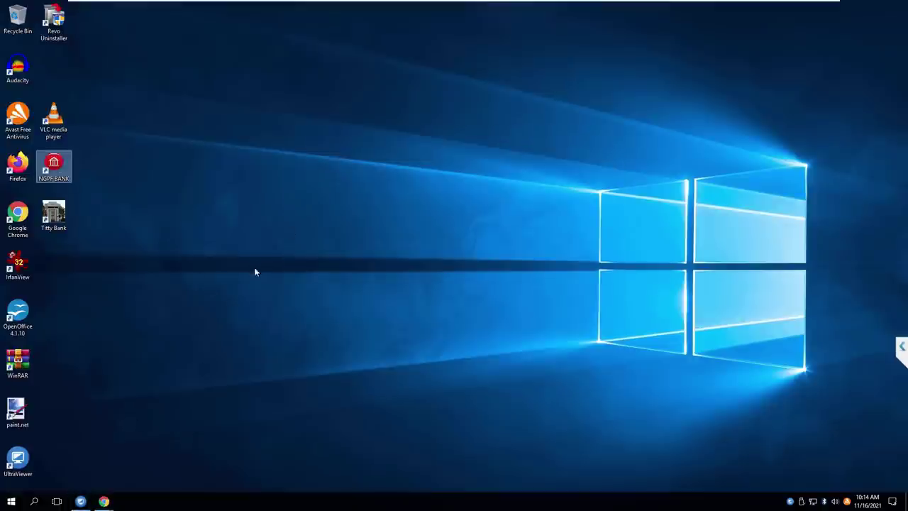
click(80, 501)
click(326, 182)
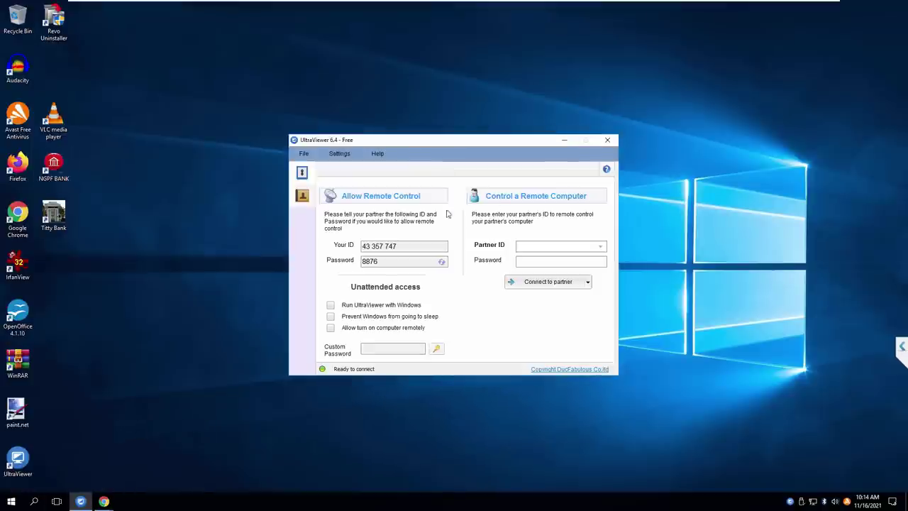
click(304, 154)
click(307, 201)
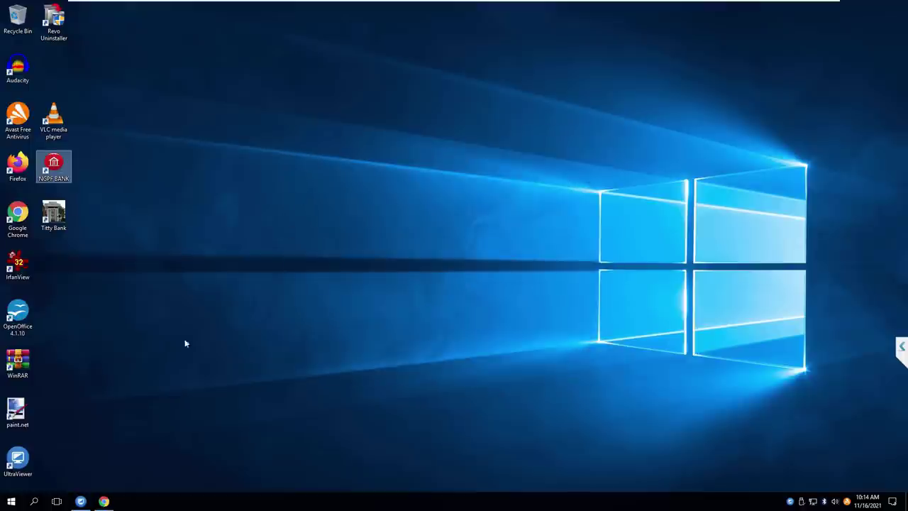
- Reopen the minimized UltraViewer window and try once more to exit the program
click(80, 501)
click(80, 501)
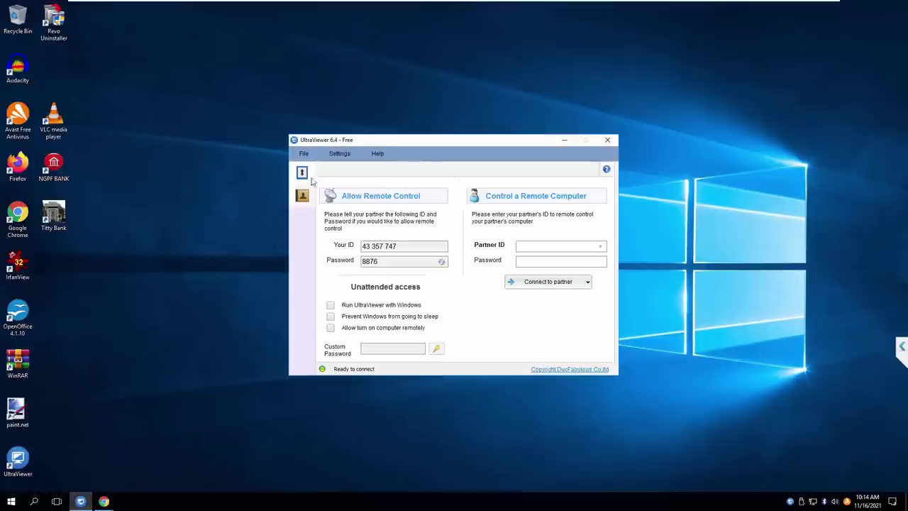
click(303, 153)
click(303, 203)
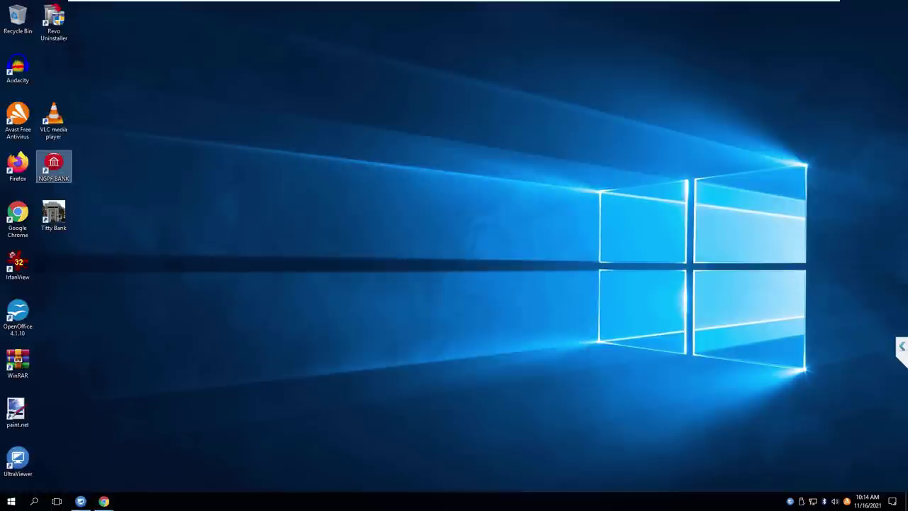
click(80, 501)
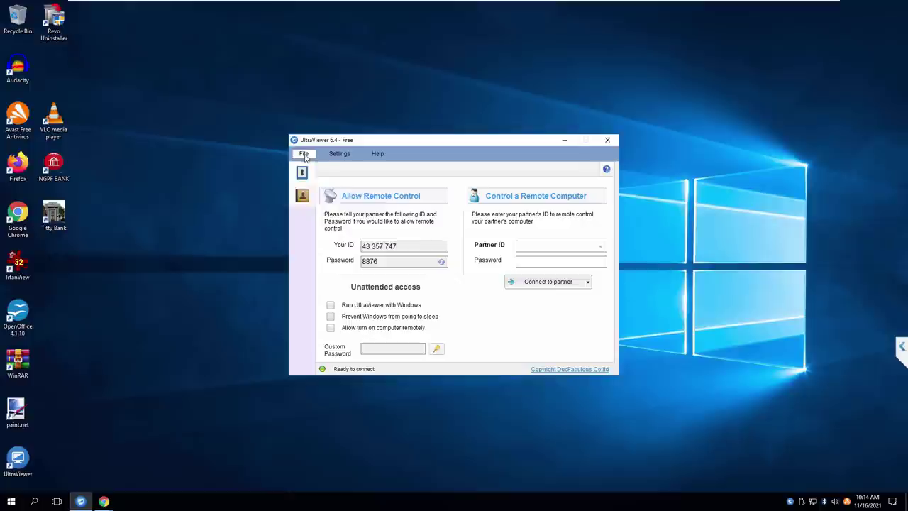
click(304, 153)
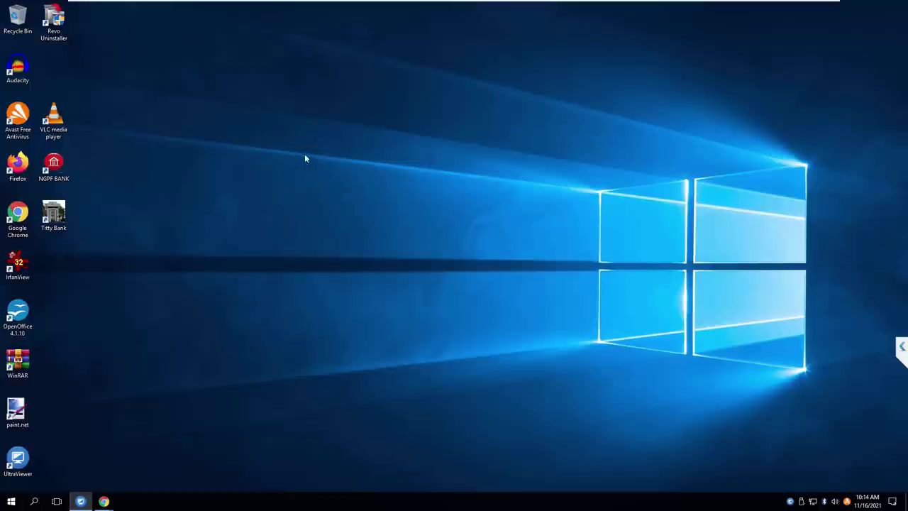
click(81, 465)
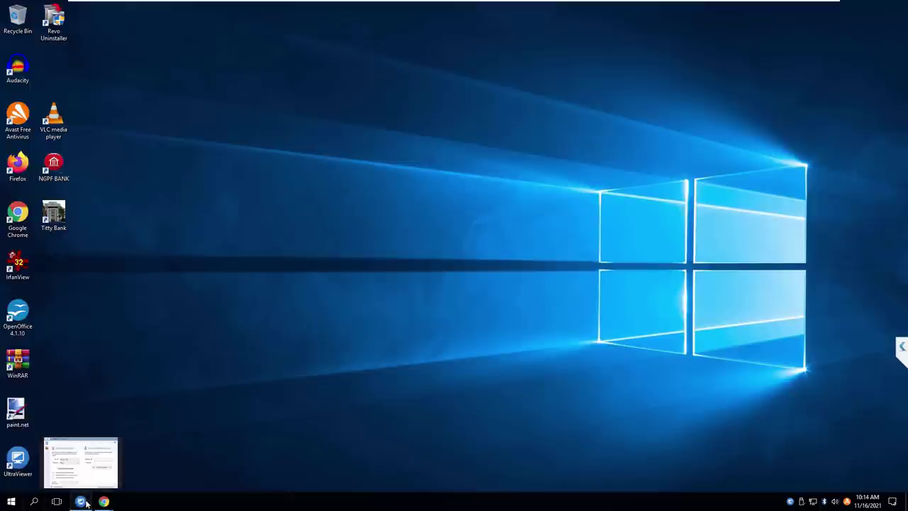